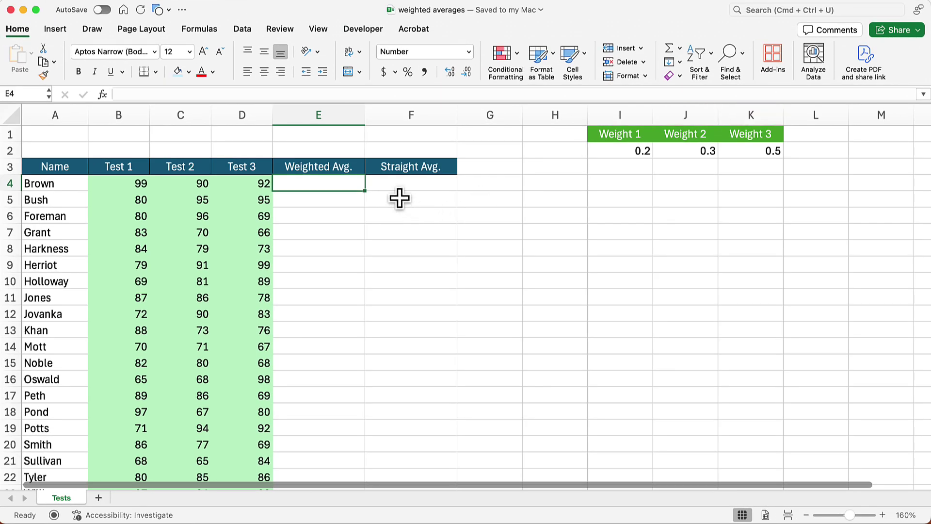
Write =SUMPRODUCT(B4:D4,$I$2:$K$2)/SUM($I$2:$K$2) in E4 for Brown's weighted average.
text(=)
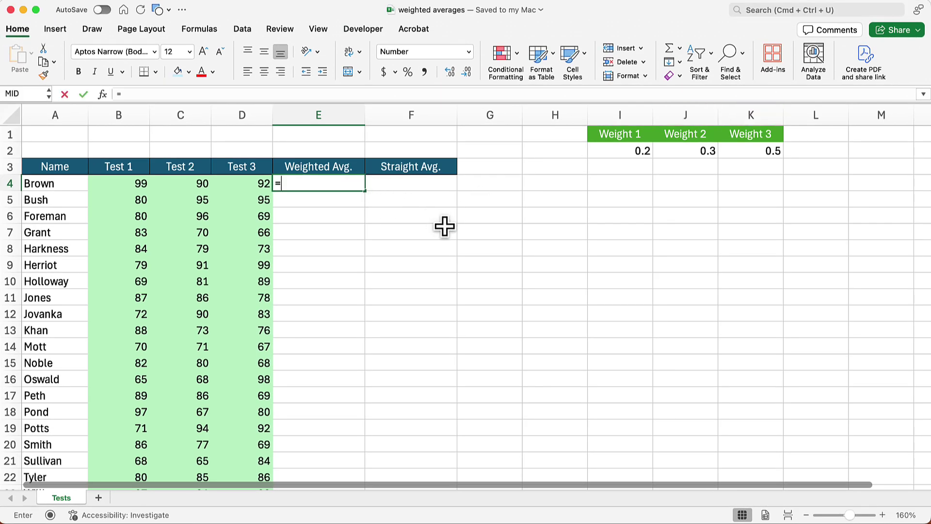
text(sump)
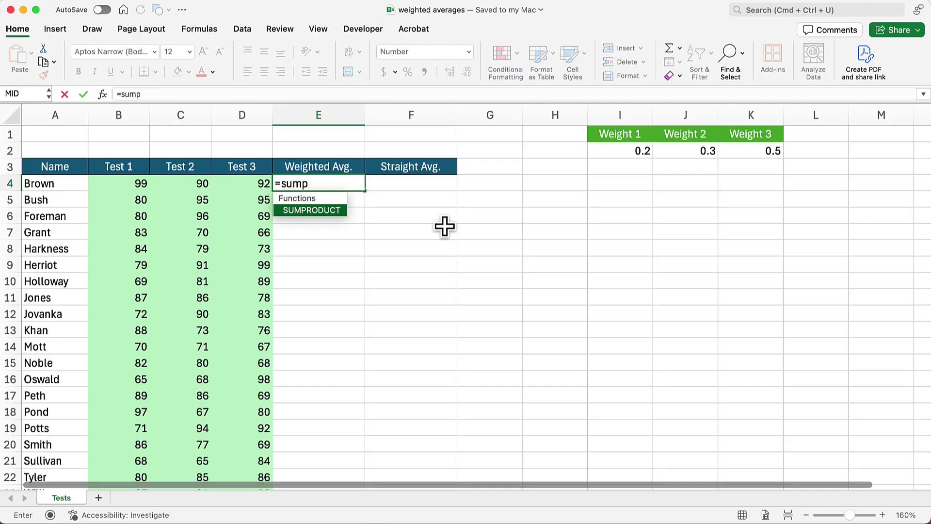
key(Tab)
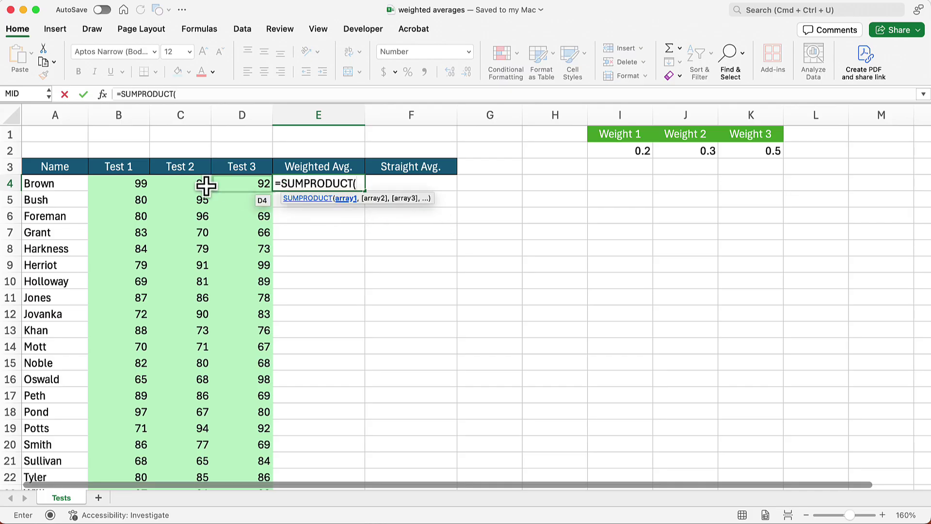
drag(123, 184, 236, 180)
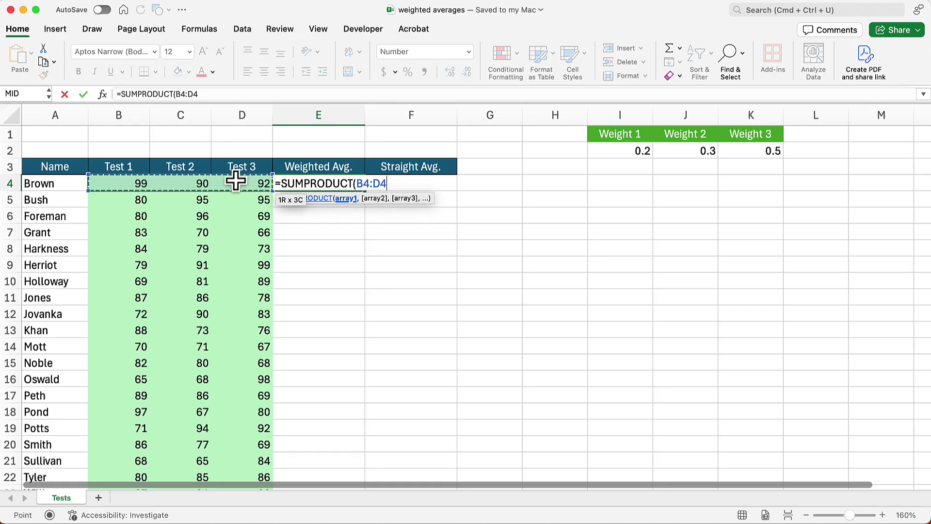
text(,)
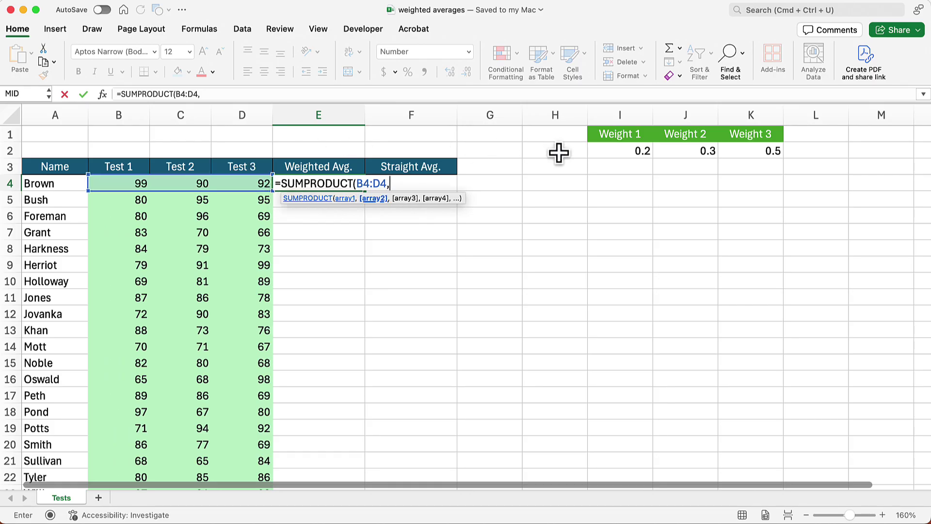
drag(624, 151, 735, 147)
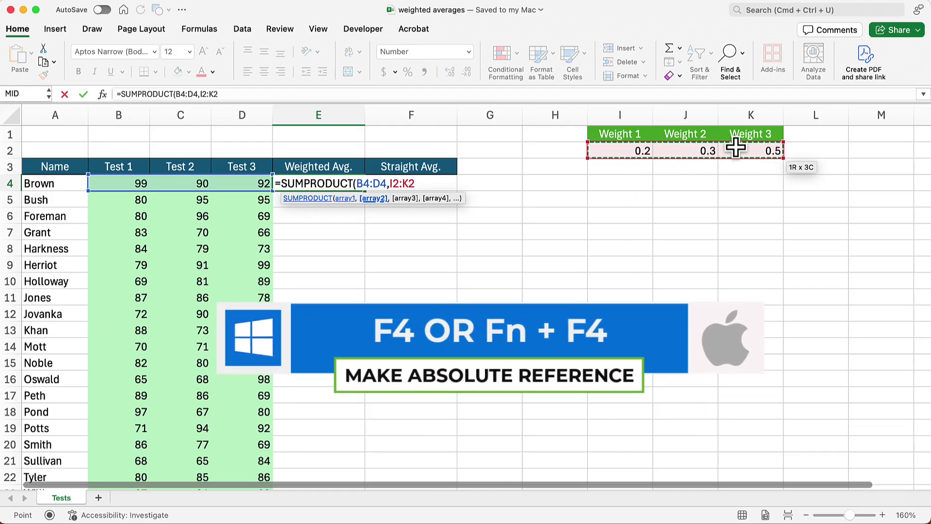
key(F4)
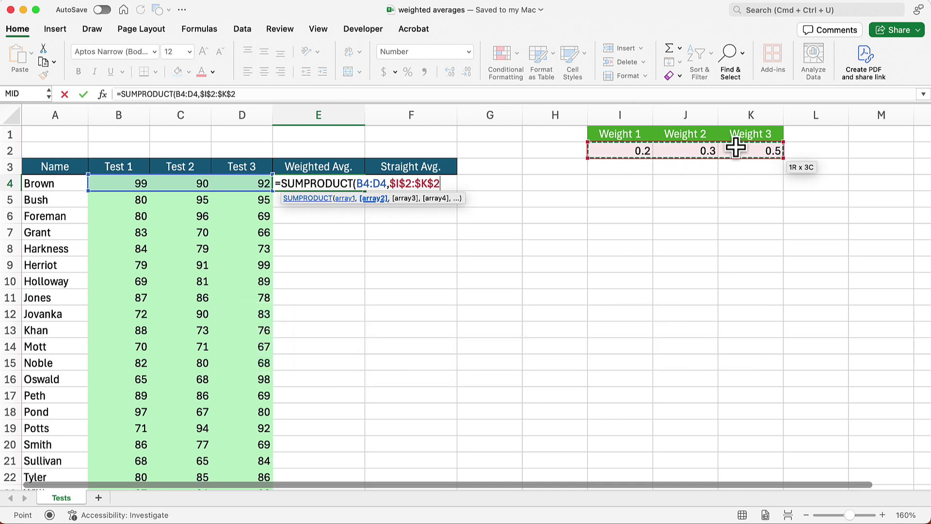
text())
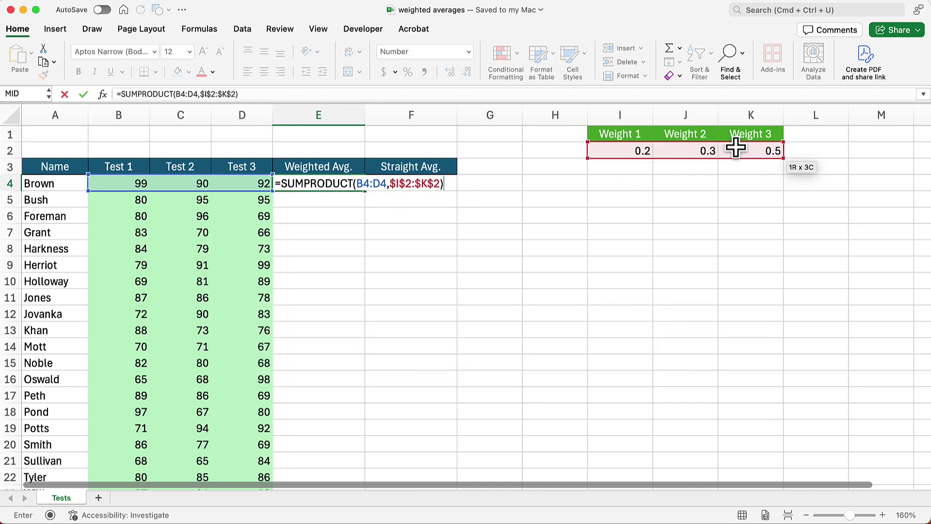
text(/su)
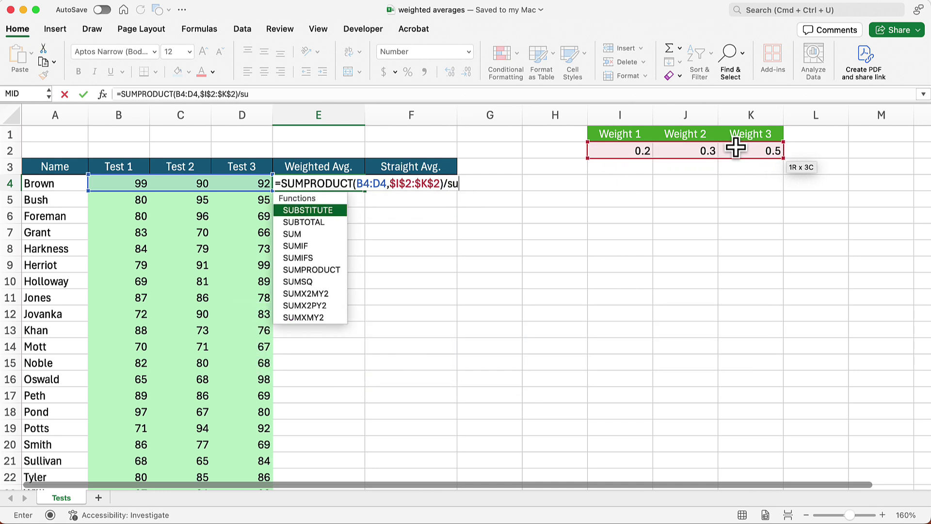
text(m()
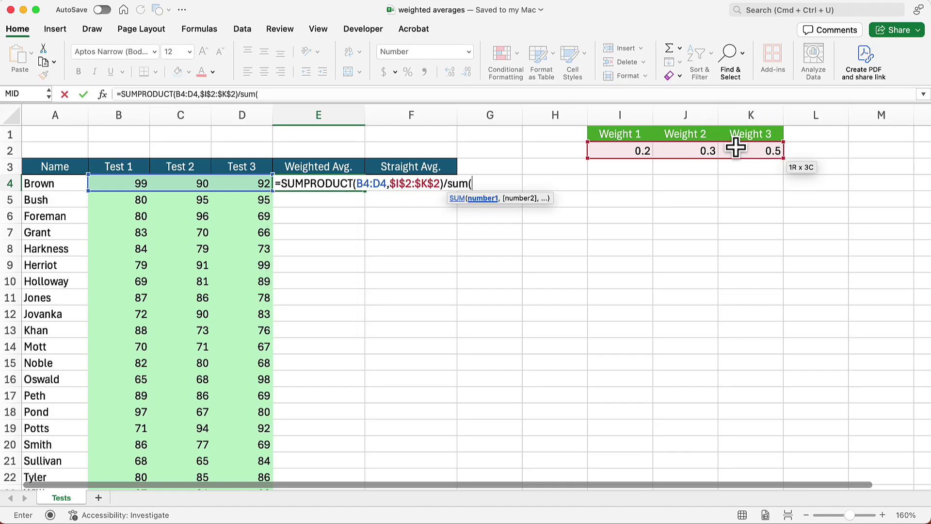
drag(623, 150, 727, 148)
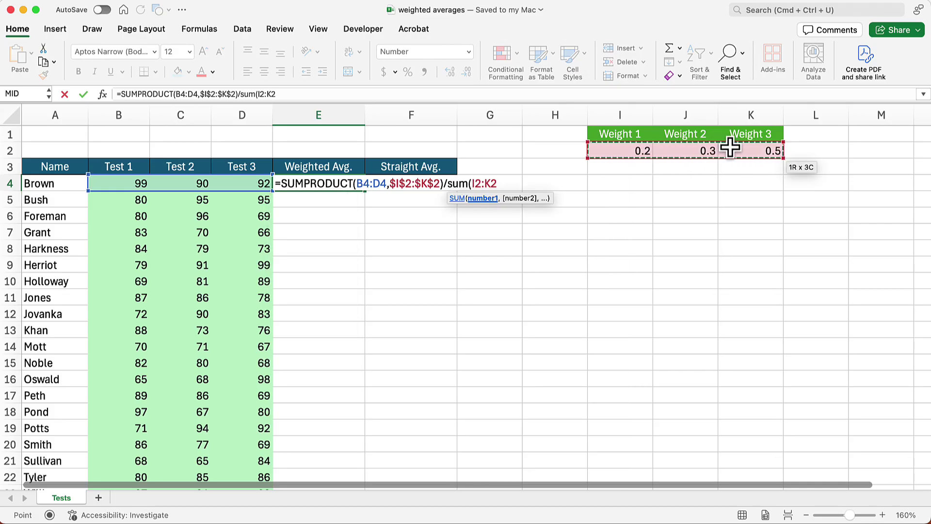
key(F4)
text())
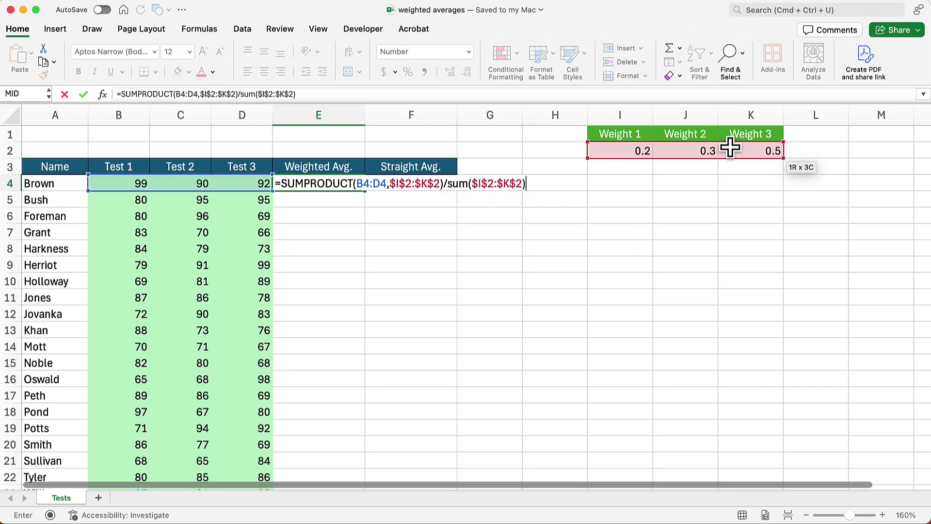
Commit Brown's 92.8 weighted average and fill the formula down column E for all students.
key(Return)
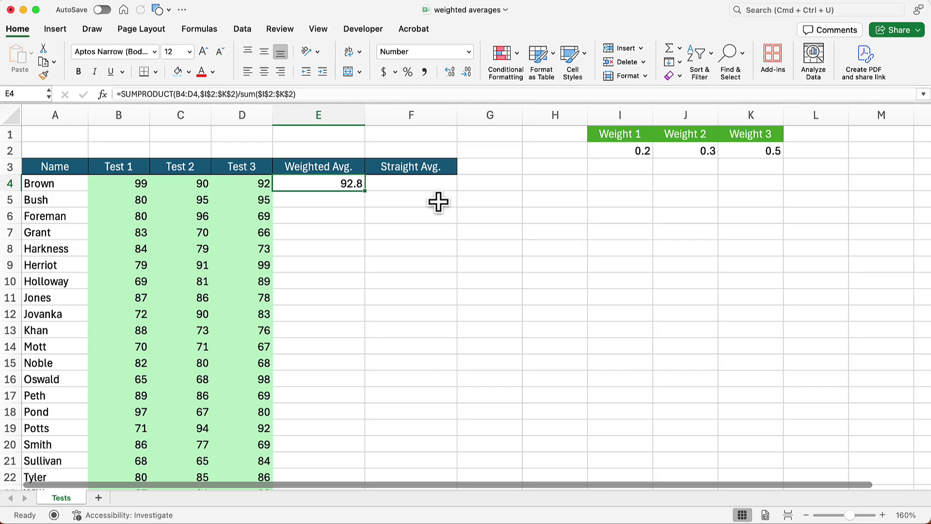
double_click(365, 193)
scroll(339, 306, down, 1)
scroll(338, 306, down, 3)
scroll(339, 307, up, 3)
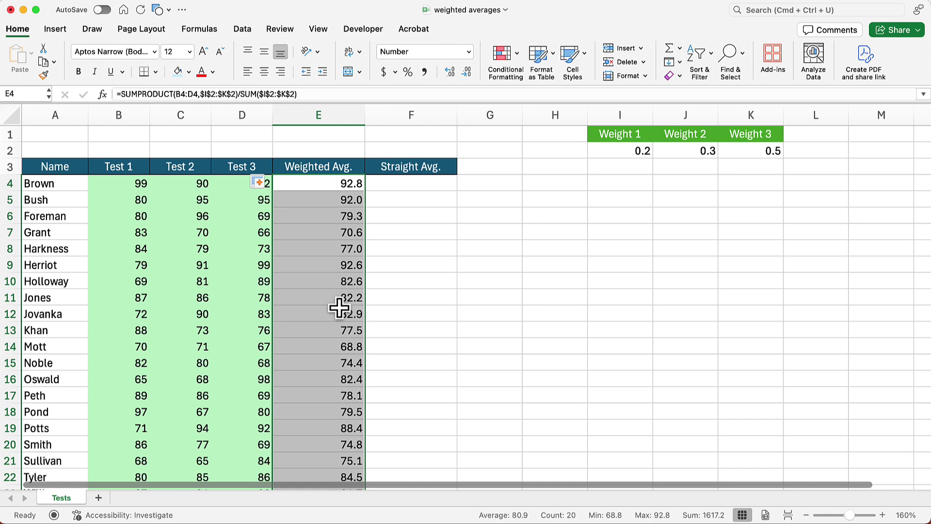
Enter =AVERAGE(B4:D4) in F4, giving 93.7, and fill it down column F.
click(420, 184)
text(=)
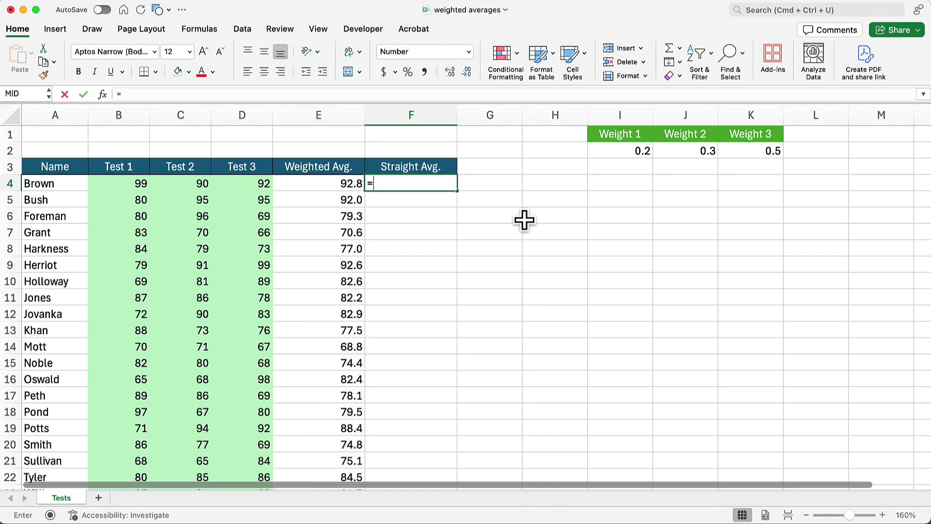
text(aver)
key(Tab)
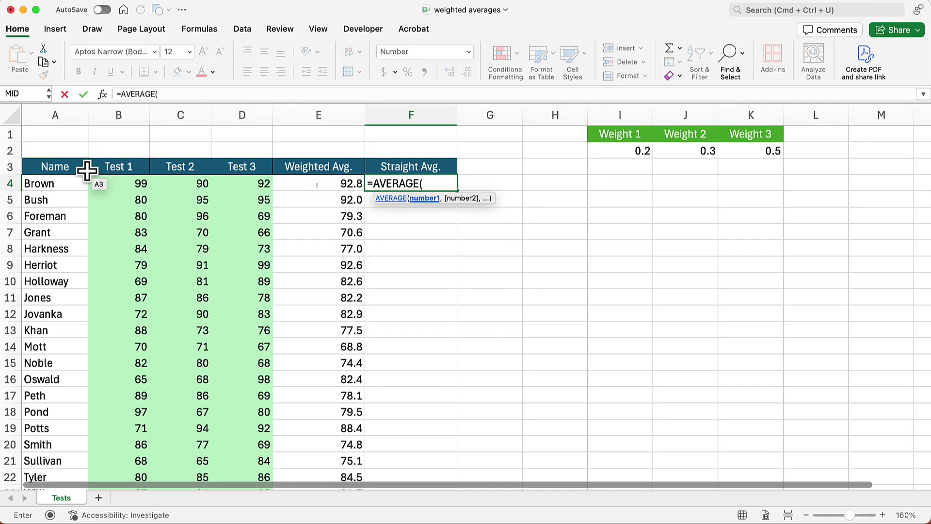
mouse_move(118, 184)
mouse_down()
mouse_move(186, 175)
mouse_move(229, 183)
mouse_up()
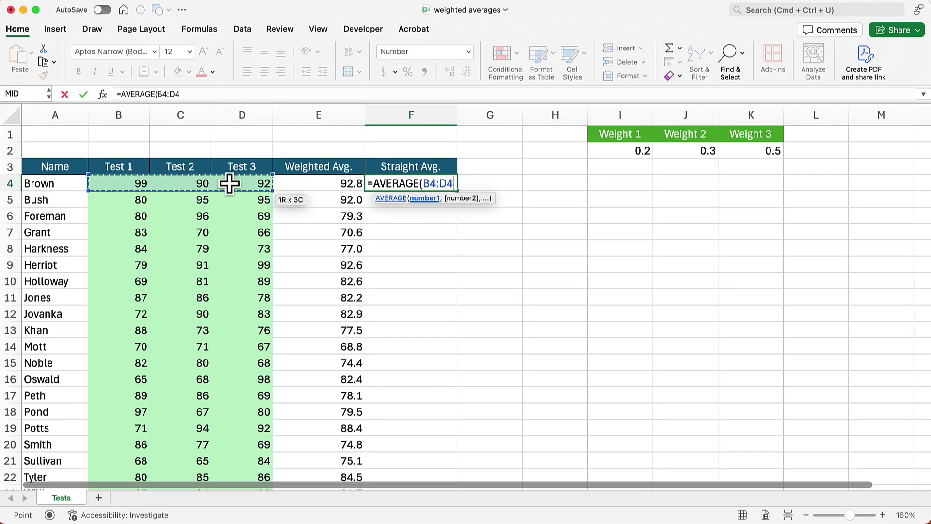
key(Return)
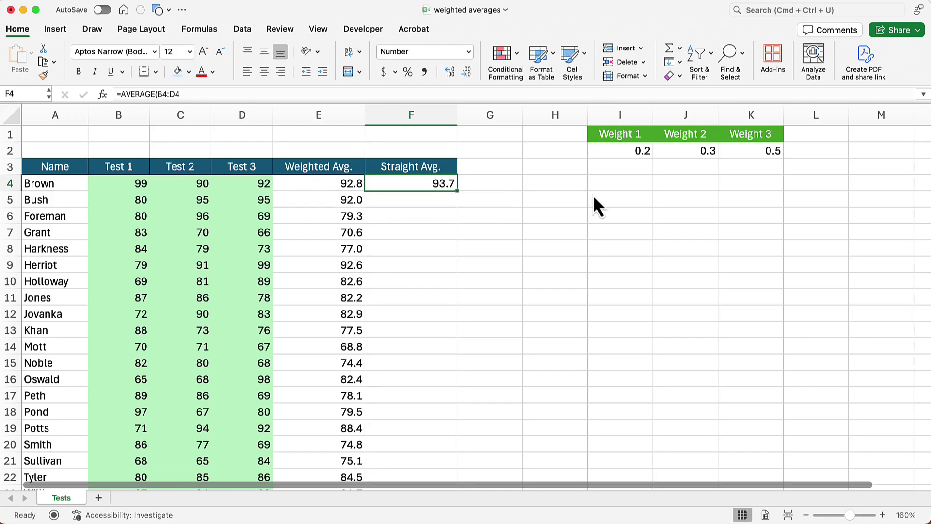
click(456, 194)
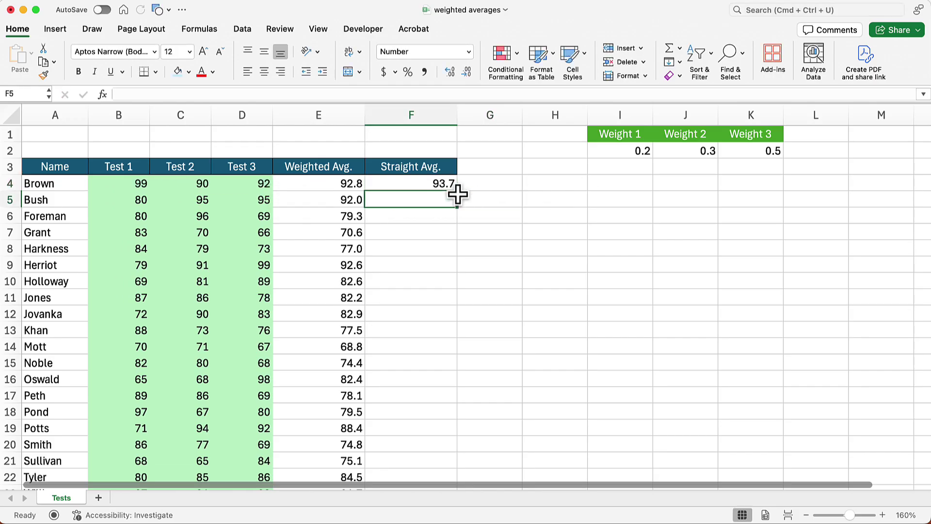
double_click(457, 191)
click(431, 188)
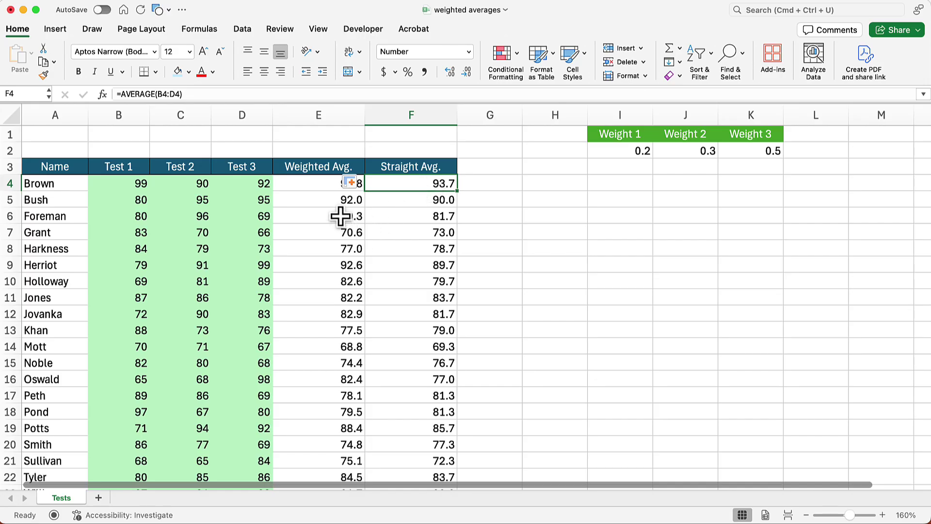
drag(340, 216, 394, 216)
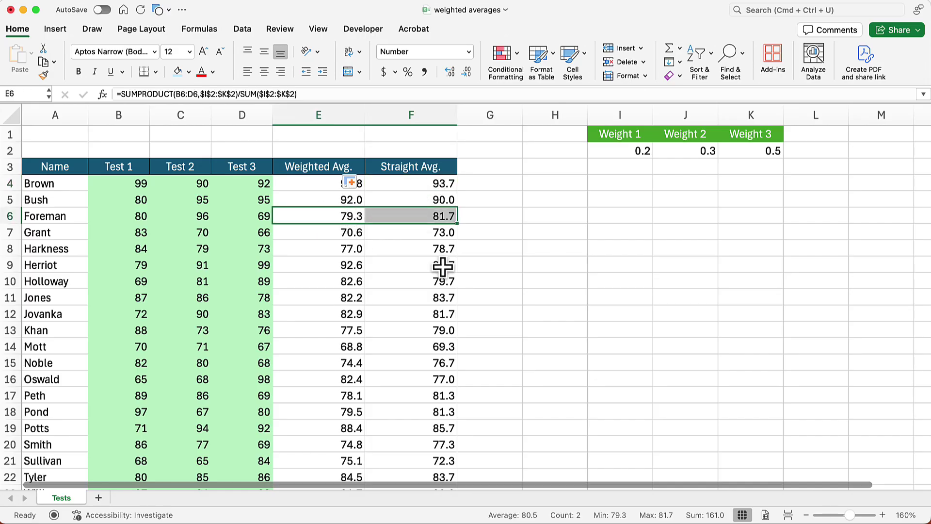
drag(339, 264, 390, 265)
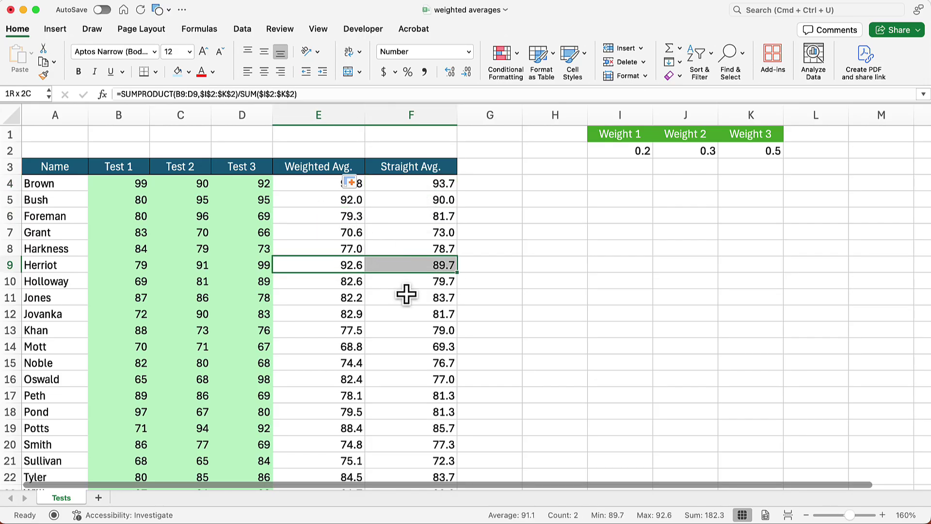
click(409, 263)
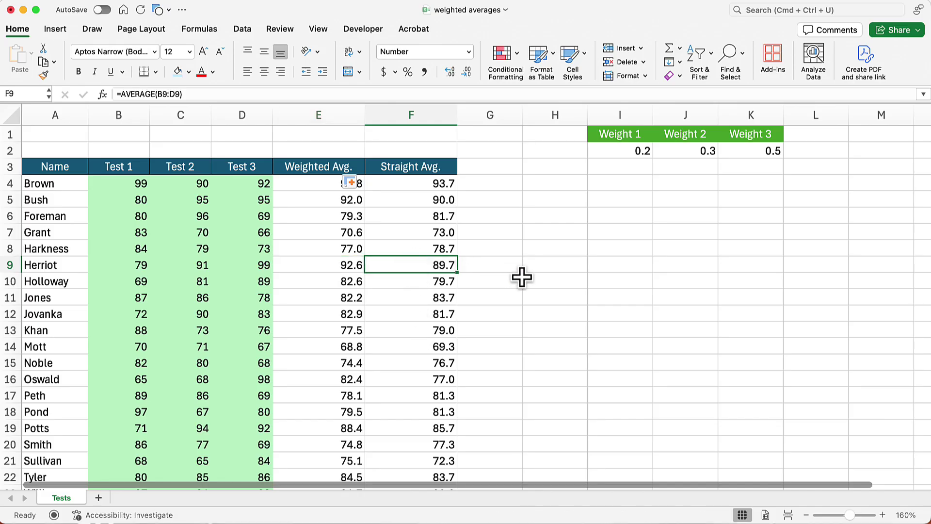